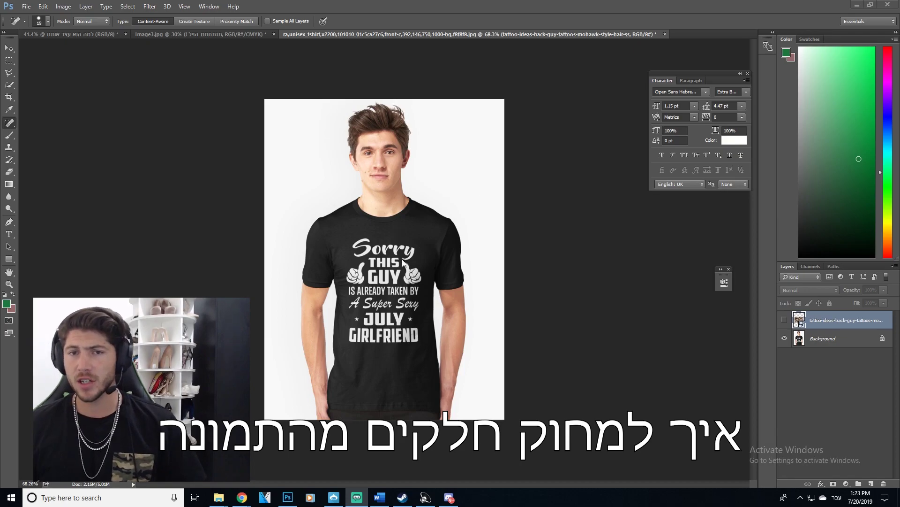
click(221, 35)
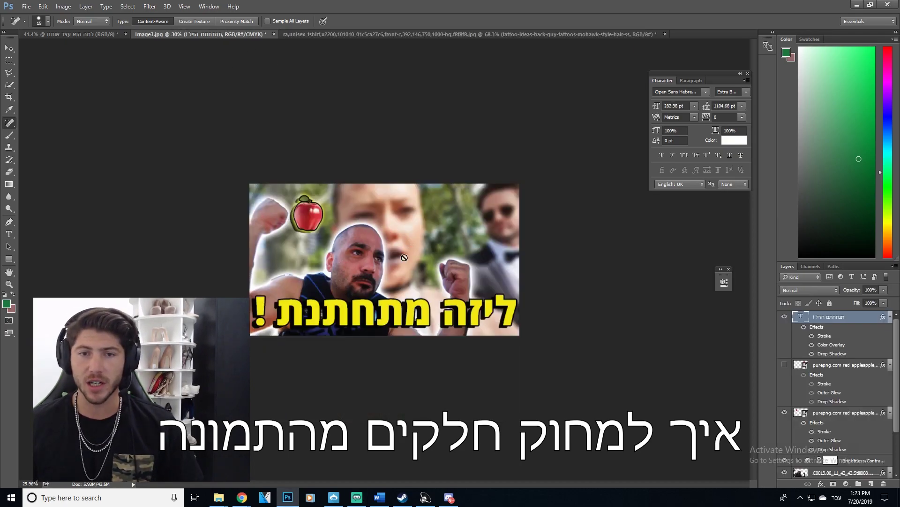
click(320, 34)
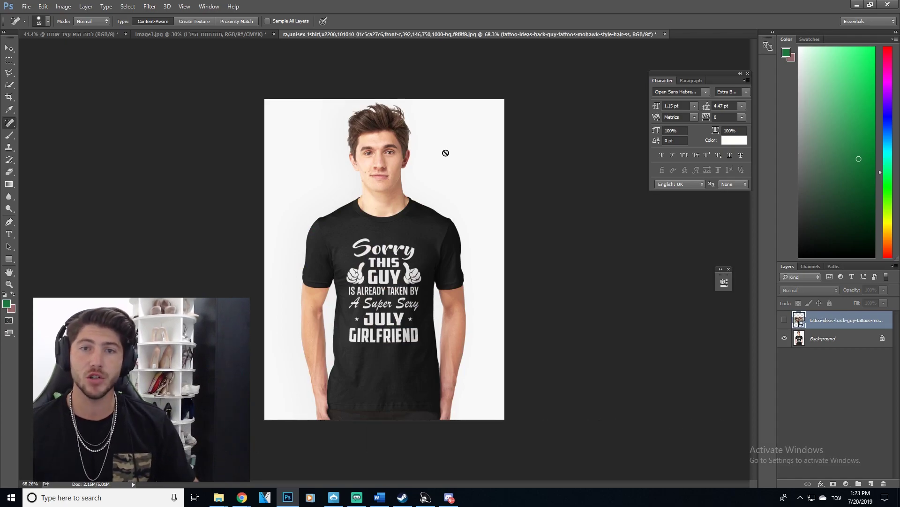
click(395, 246)
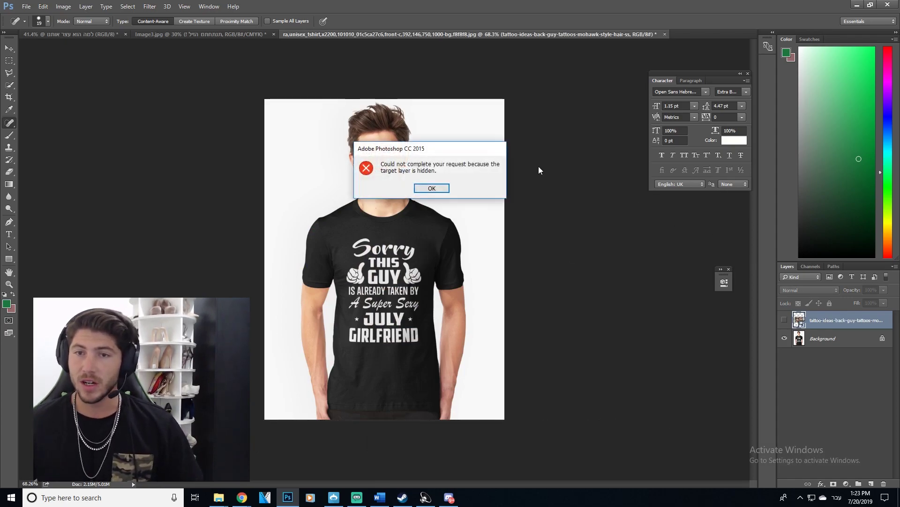
click(432, 188)
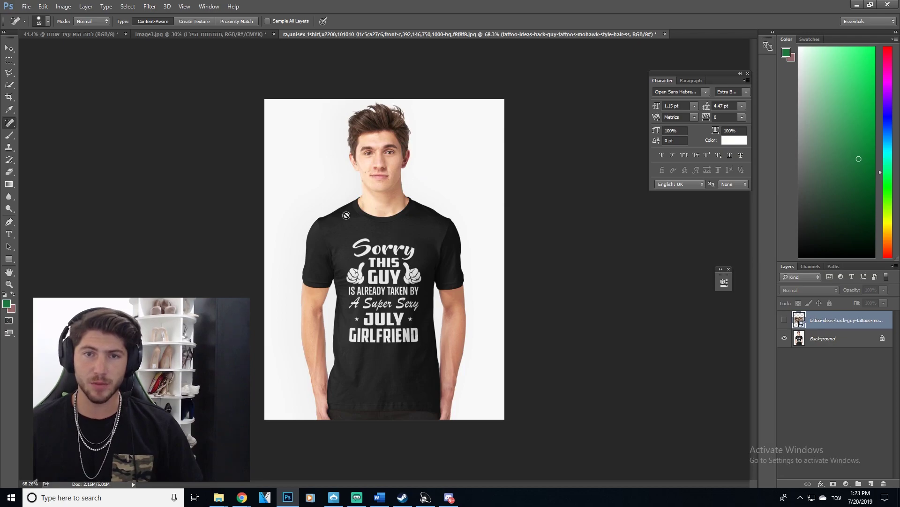
Remove the white slogan from the black T-shirt on the Background layer with the Spot Healing Brush, enlarging the brush to 63.
click(871, 345)
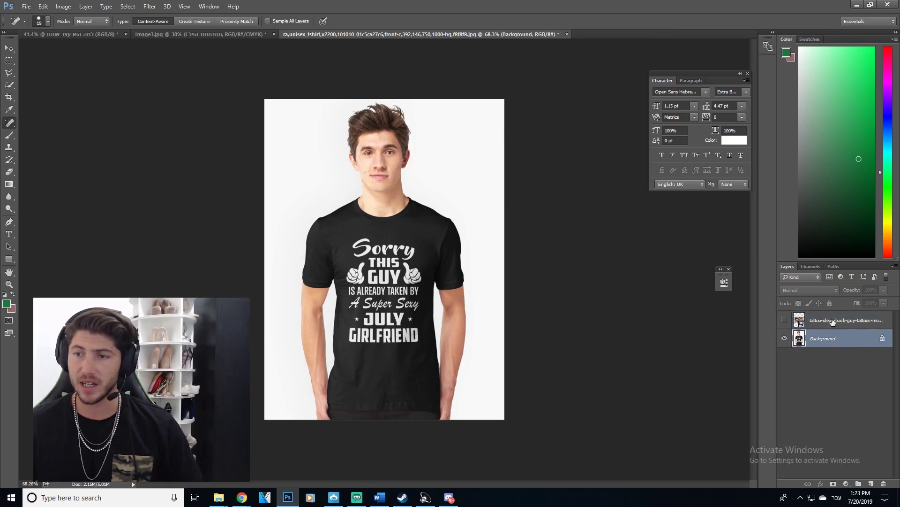
key(v)
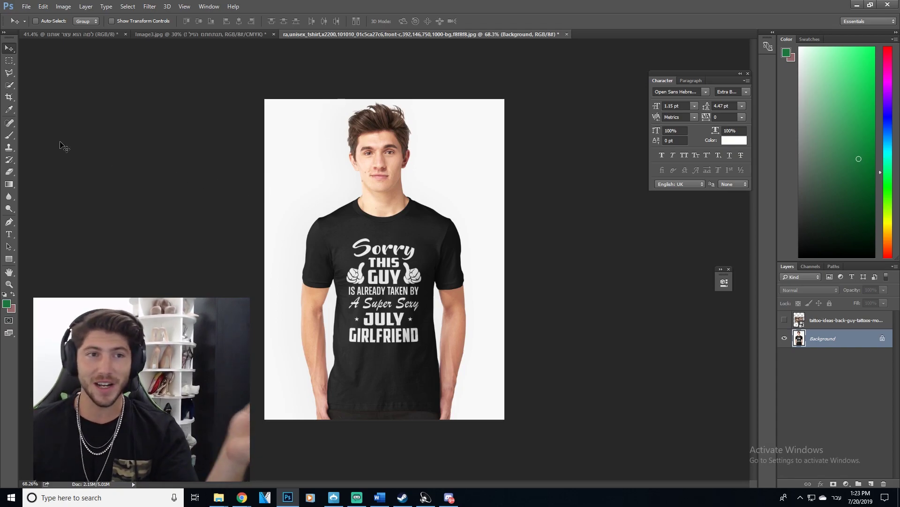
click(9, 124)
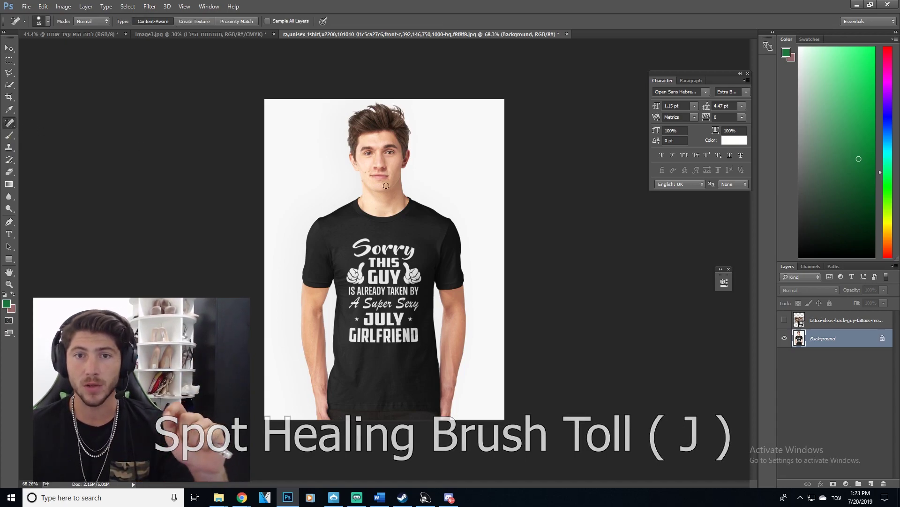
mouse_move(355, 244)
mouse_down()
mouse_move(383, 239)
mouse_move(355, 245)
mouse_move(410, 249)
mouse_move(402, 267)
mouse_move(415, 264)
mouse_move(410, 284)
mouse_up()
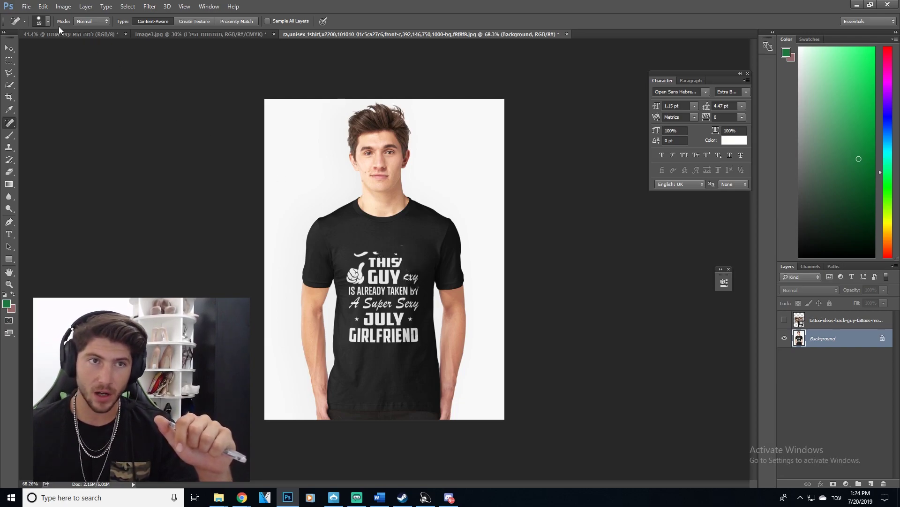
click(48, 22)
mouse_move(368, 261)
mouse_down()
mouse_move(375, 319)
mouse_move(363, 336)
mouse_move(356, 327)
mouse_move(364, 251)
mouse_move(394, 257)
mouse_move(379, 285)
mouse_move(405, 245)
mouse_move(390, 332)
mouse_move(403, 308)
mouse_move(410, 338)
mouse_move(416, 258)
mouse_up()
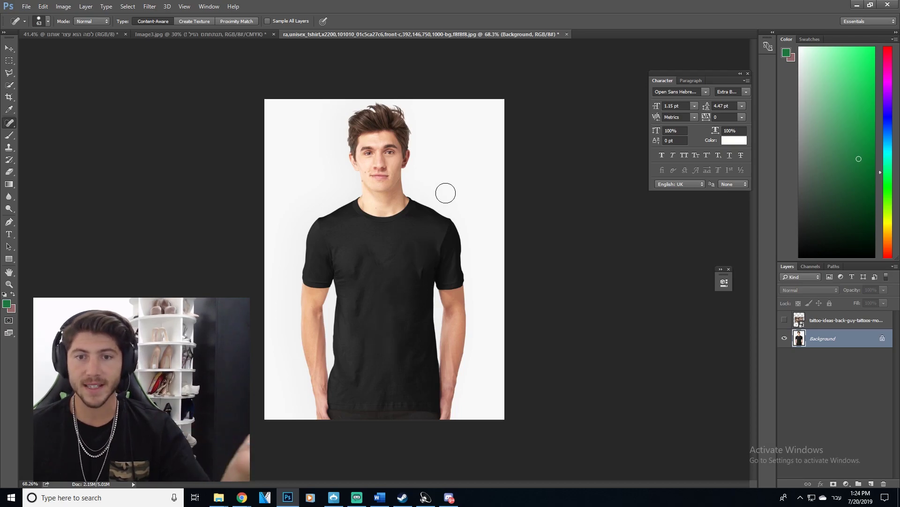
Add the white five-line Hebrew text "אני רוצה להיות ולוגר מצליח !" and scale it to cover the shirt's front.
click(9, 234)
click(369, 250)
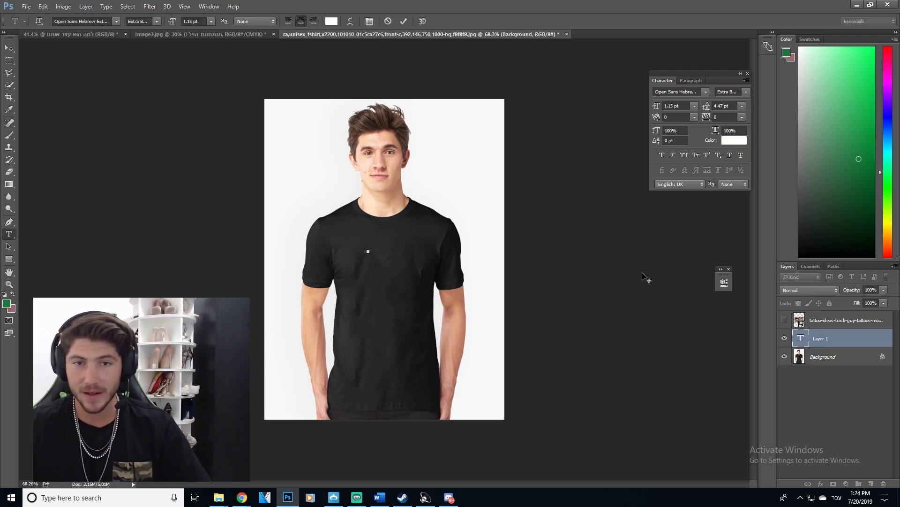
key(ctrl+t)
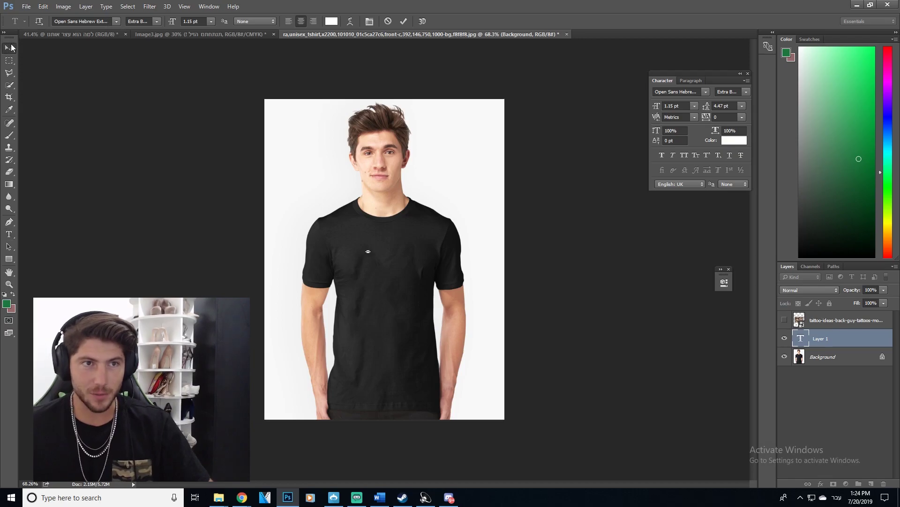
drag(370, 248, 623, 127)
drag(555, 241, 400, 282)
key(Return)
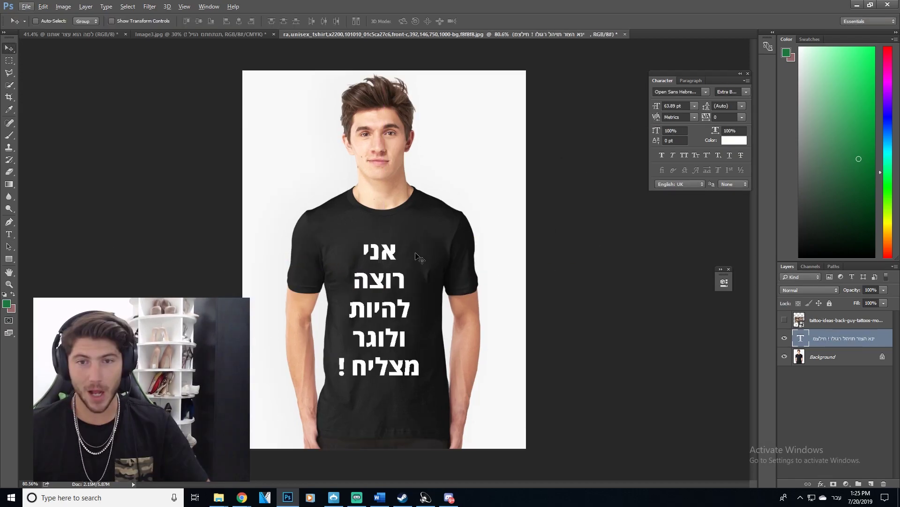
scroll(413, 301, down, 1)
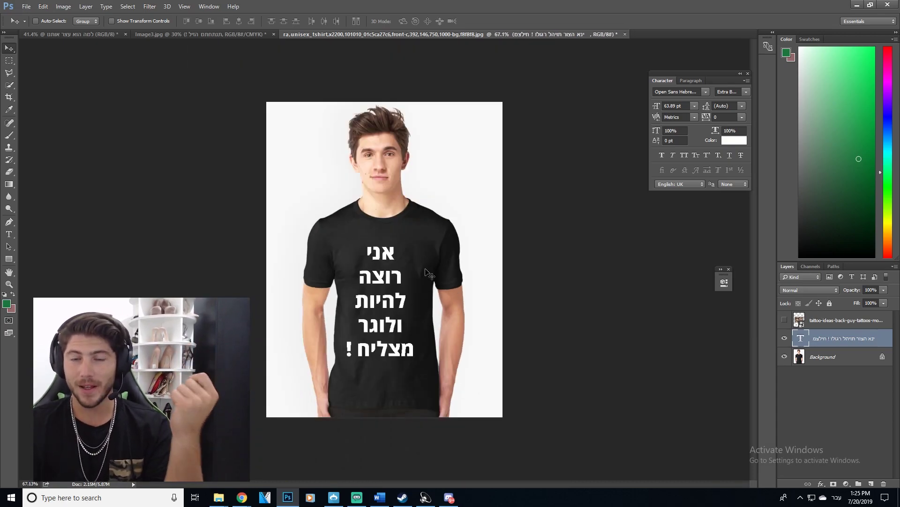
Give the Hebrew text layer a yellow Color Overlay and a 2 px black outside Stroke, without a Drop Shadow.
double_click(885, 342)
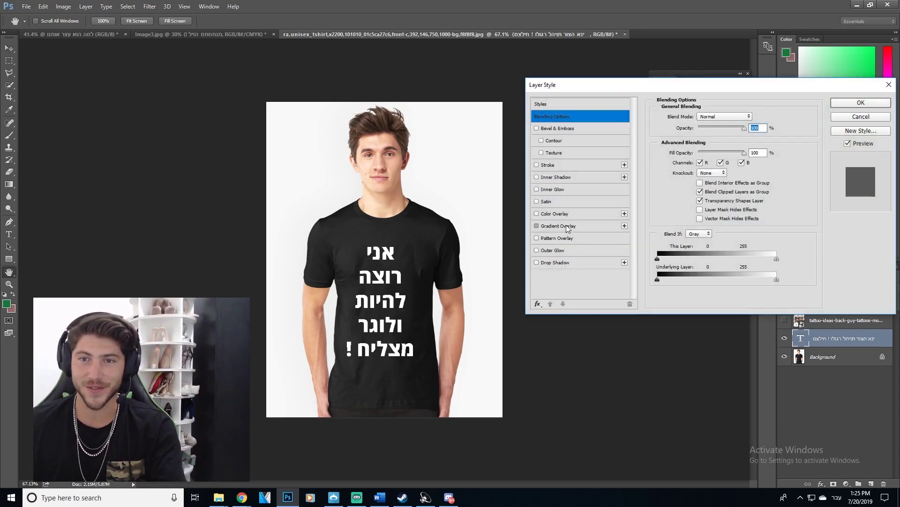
click(566, 226)
click(554, 213)
click(557, 166)
click(754, 116)
key(Down)
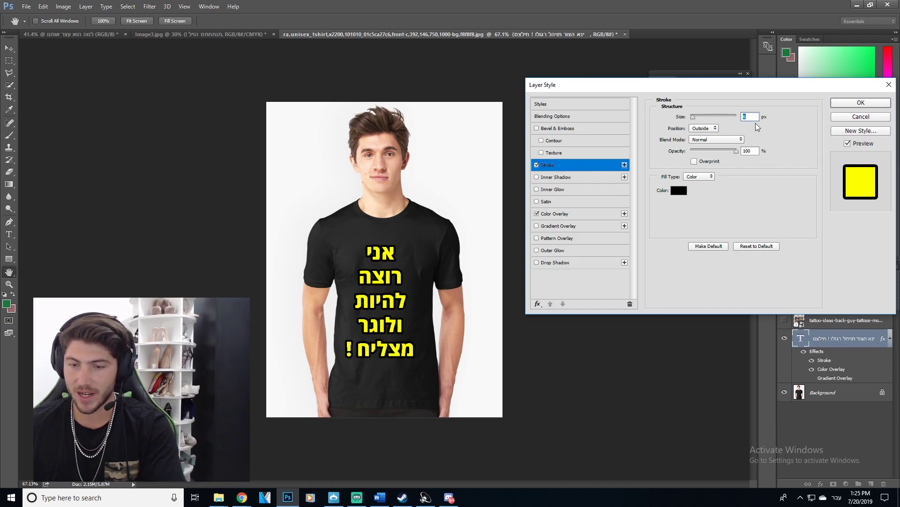
text(2)
click(576, 265)
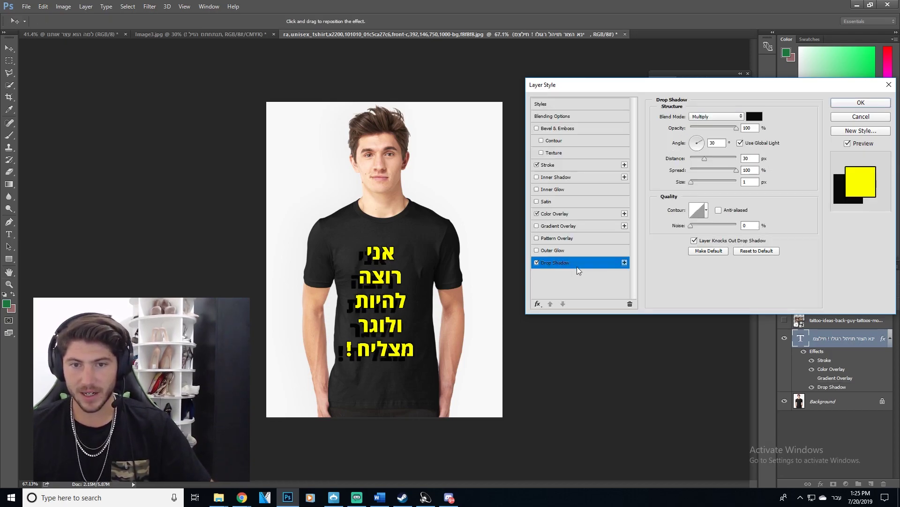
click(537, 263)
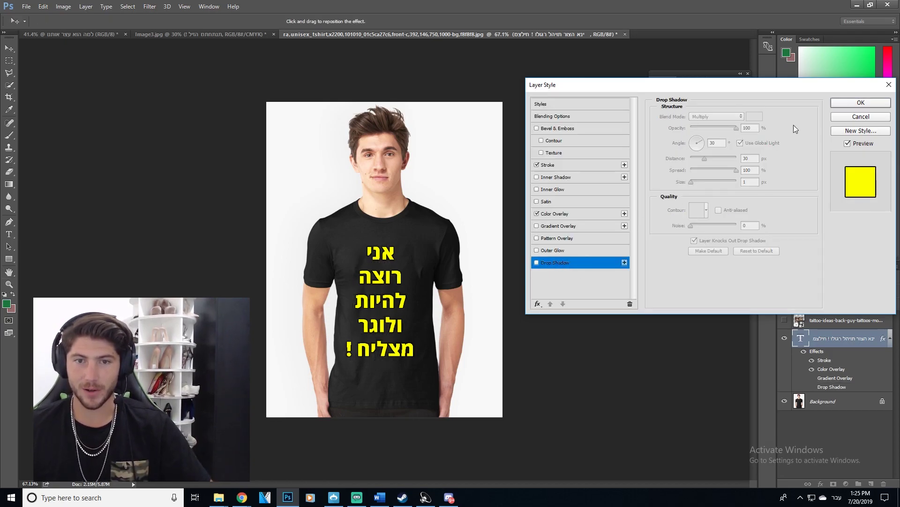
click(857, 102)
Shift the yellow Hebrew text slightly sideways on the front of the shirt.
scroll(382, 195, down, 4)
scroll(382, 196, up, 5)
mouse_move(384, 289)
mouse_down()
mouse_move(392, 288)
mouse_move(376, 289)
mouse_up()
scroll(455, 240, down, 5)
scroll(457, 241, up, 7)
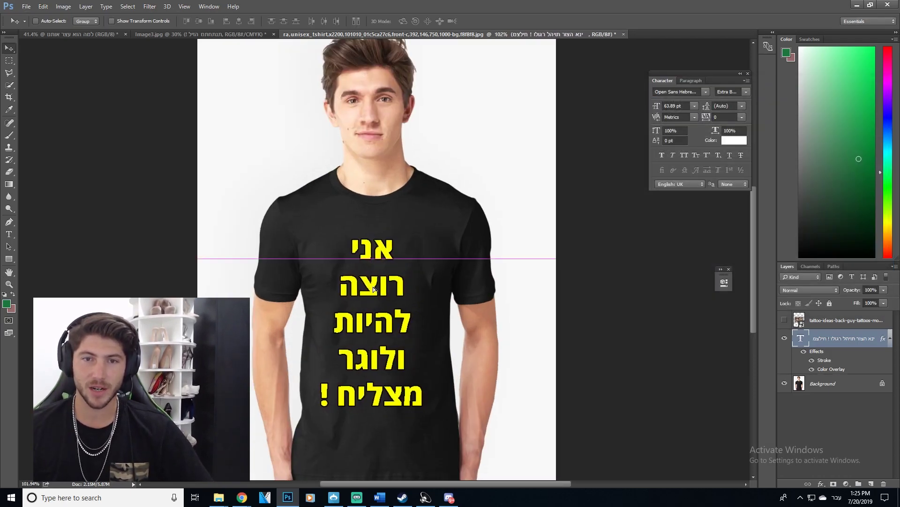
Hide the text and Background layers, show the tattooed-back photo layer, and enlarge the photo to fill the canvas width.
scroll(446, 221, down, 3)
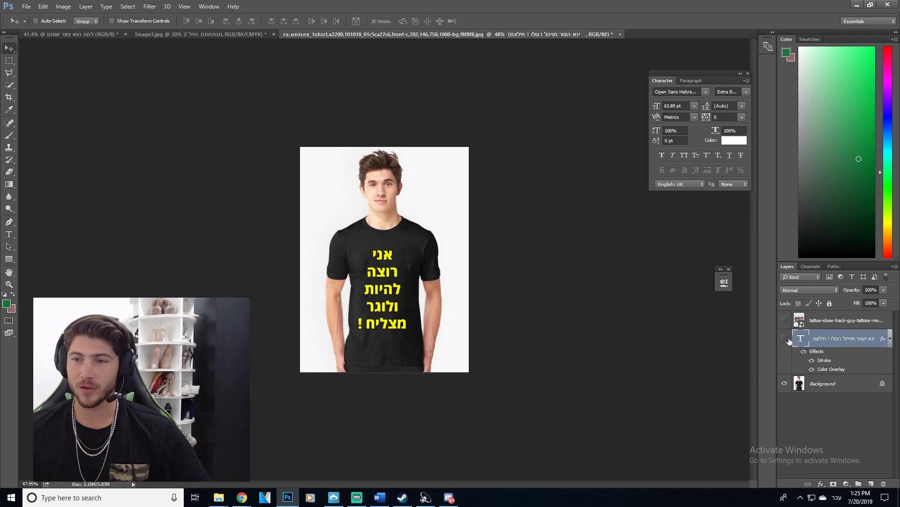
click(784, 383)
click(784, 319)
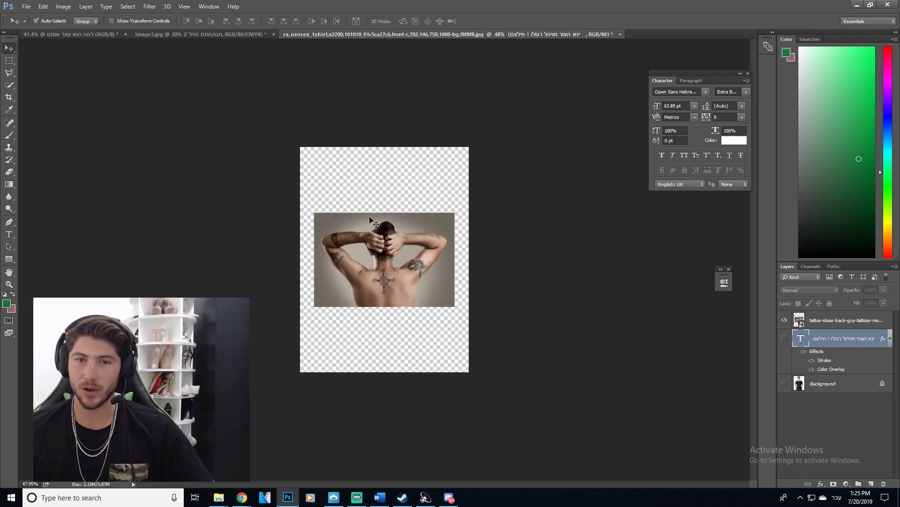
click(840, 319)
key(ctrl+t)
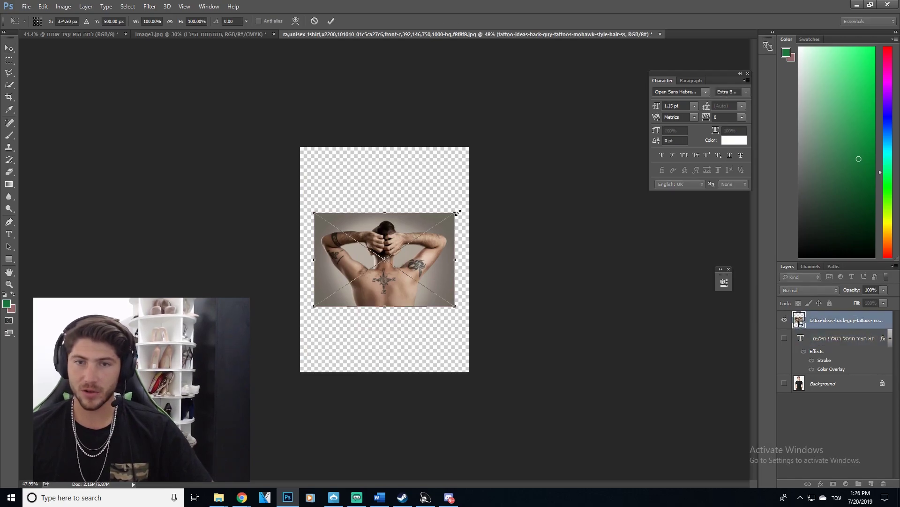
drag(454, 212, 580, 127)
drag(528, 242, 483, 277)
key(Return)
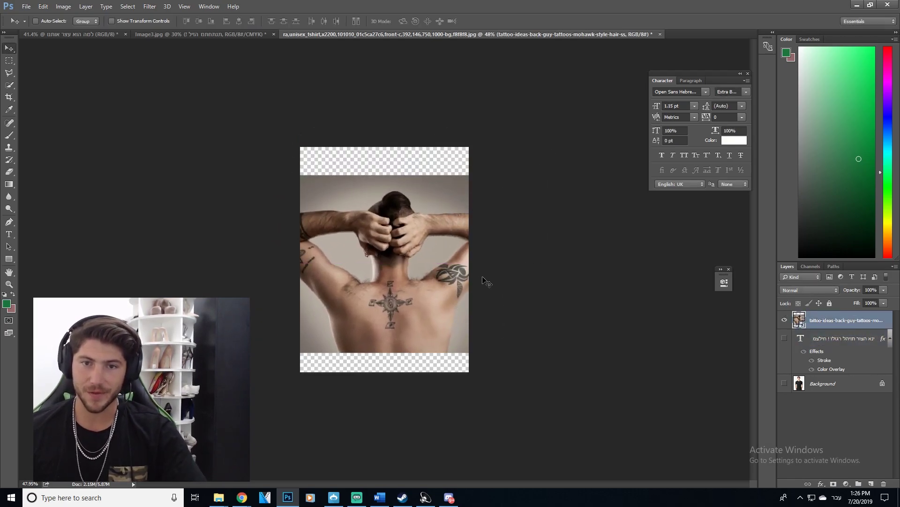
Rasterize the tattooed-back photo layer so that the Spot Healing Brush can work on it.
key(ctrl+0)
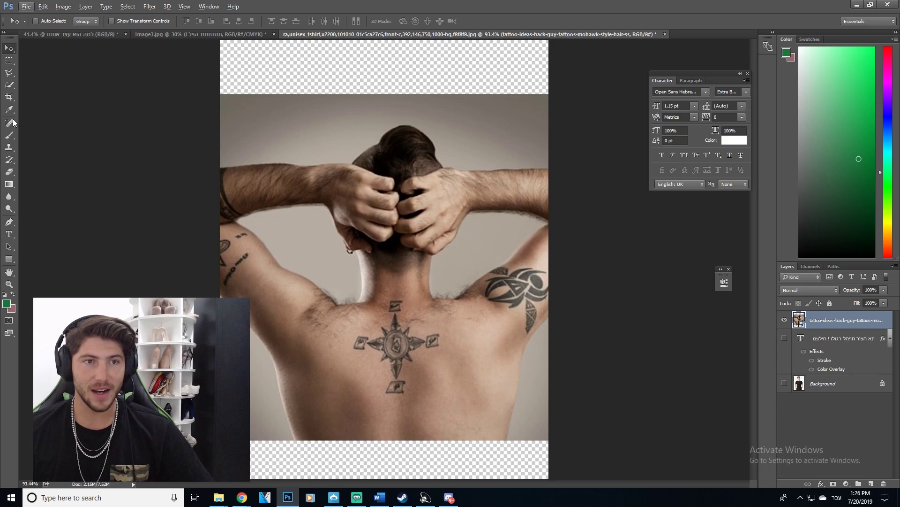
click(11, 123)
click(395, 393)
key(Return)
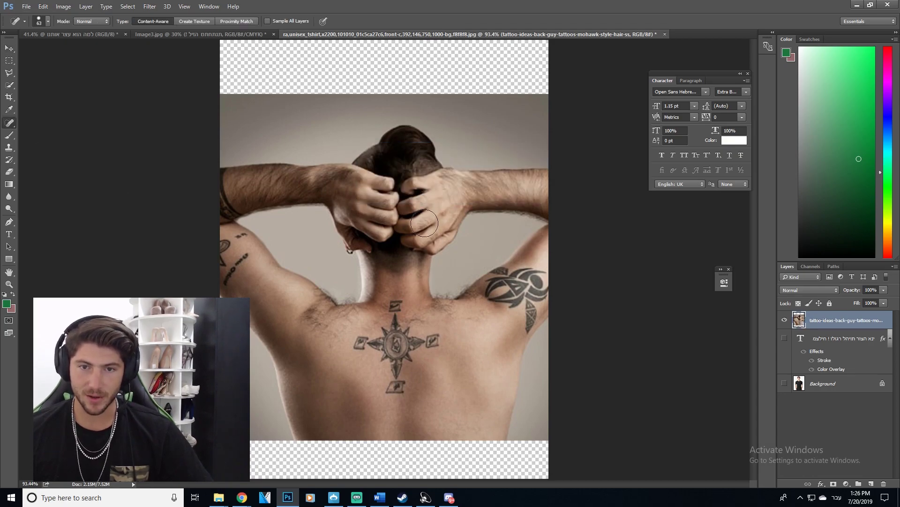
Remove the compass-shaped tattoo from the centre of the man's back with content-aware spot healing.
click(398, 375)
click(388, 382)
click(396, 380)
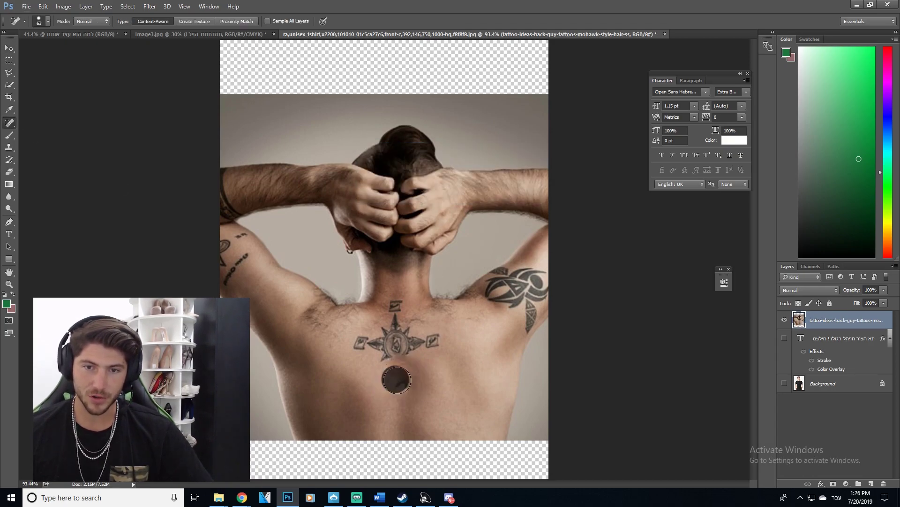
click(401, 358)
click(437, 341)
click(433, 340)
click(417, 330)
click(397, 313)
click(386, 335)
click(362, 345)
click(396, 346)
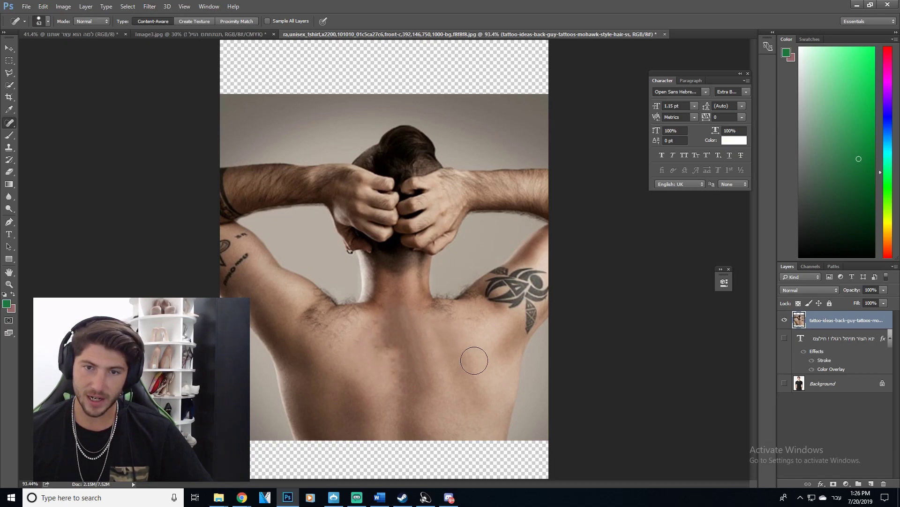
Heal away the tribal tattoo on the man's right shoulder, including the remaining dark specks at the arm's edge.
click(512, 314)
click(522, 302)
click(521, 328)
click(535, 296)
click(538, 290)
drag(542, 286, 532, 296)
click(526, 284)
click(503, 291)
click(495, 287)
click(504, 280)
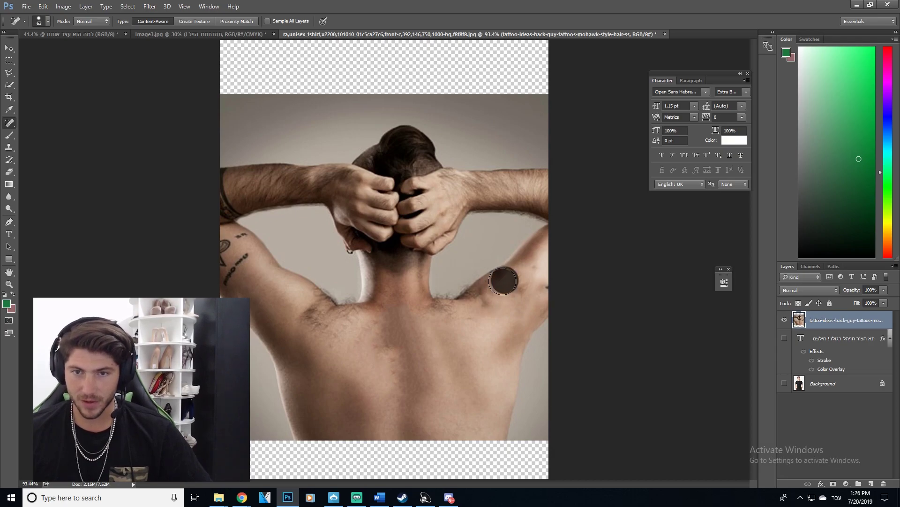
click(486, 296)
click(527, 291)
click(496, 281)
click(502, 283)
click(510, 281)
click(500, 282)
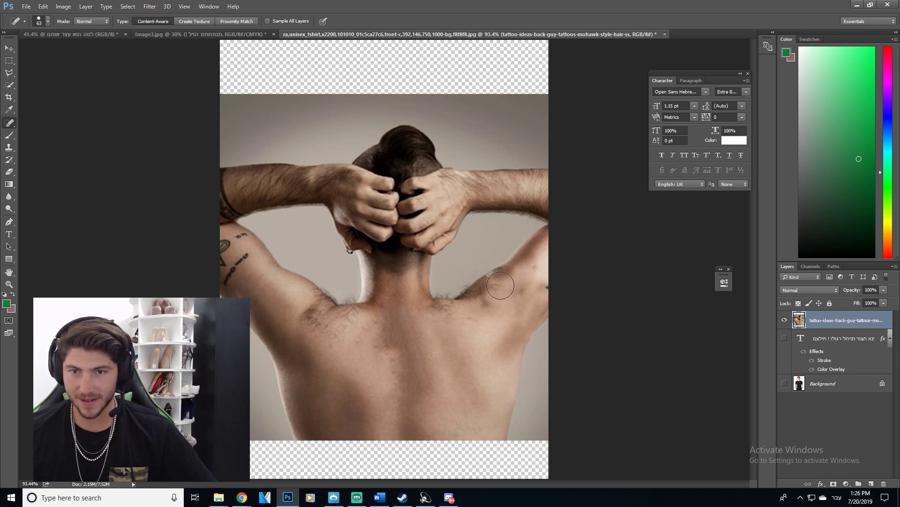
click(538, 286)
click(538, 292)
Remove the tattoos from the man's left upper arm with the Spot Healing Brush.
drag(256, 278, 224, 230)
click(233, 269)
mouse_move(234, 270)
mouse_down()
mouse_move(237, 288)
mouse_move(281, 310)
mouse_up()
Clean the body hair off the tops of both shoulders and smooth the remaining blemishes.
drag(301, 315, 331, 324)
mouse_move(326, 321)
mouse_down()
mouse_move(343, 333)
mouse_move(324, 313)
mouse_up()
drag(341, 319, 346, 319)
click(362, 315)
mouse_move(432, 311)
mouse_down()
mouse_move(468, 316)
mouse_move(483, 298)
mouse_move(451, 321)
mouse_up()
click(477, 314)
click(471, 308)
click(492, 292)
click(500, 287)
scroll(450, 323, down, 3)
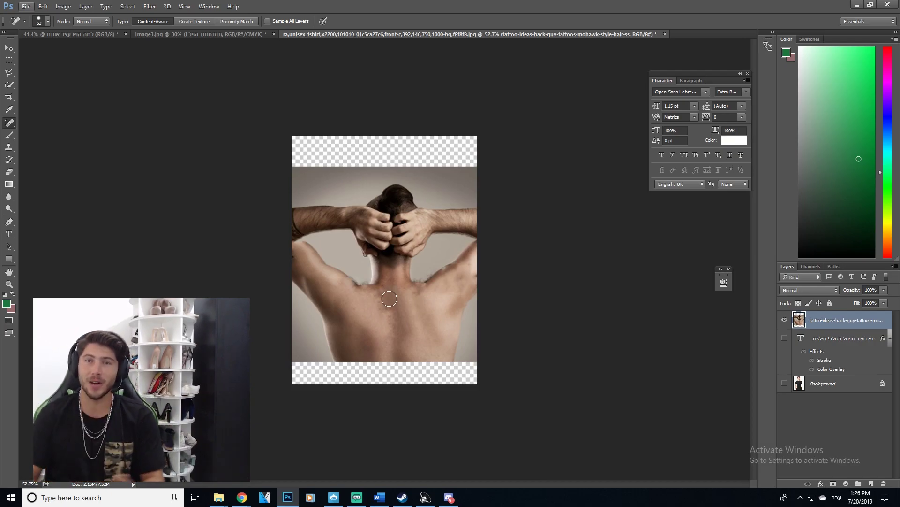
Switch to the Image3.jpg document and select the layer with the bald man's cutout.
click(216, 34)
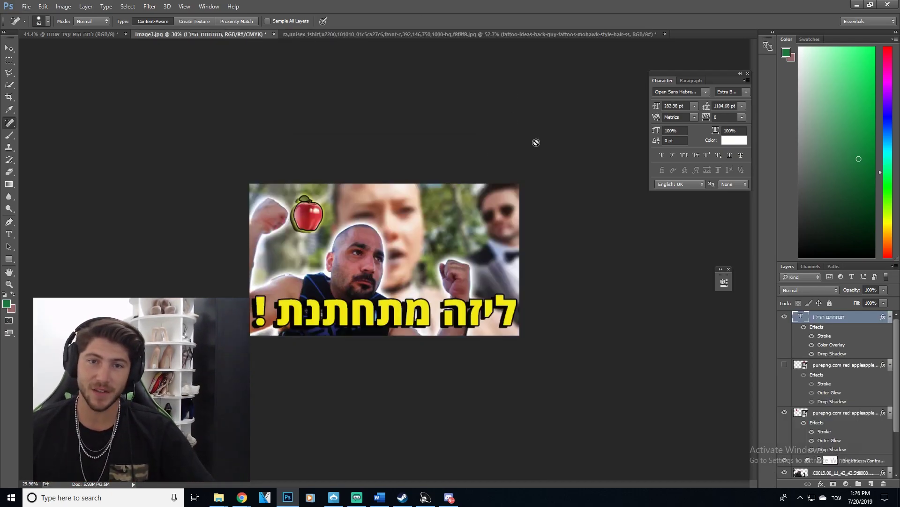
scroll(422, 337, up, 5)
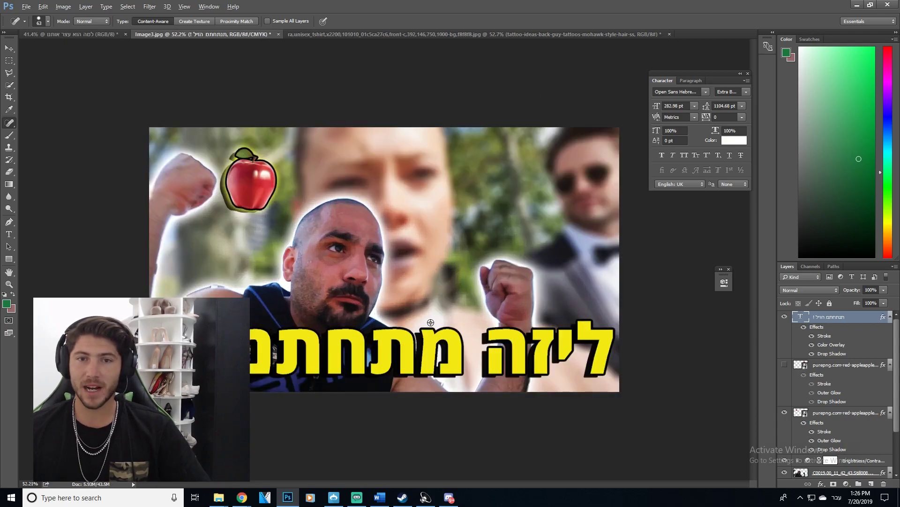
click(363, 237)
click(454, 195)
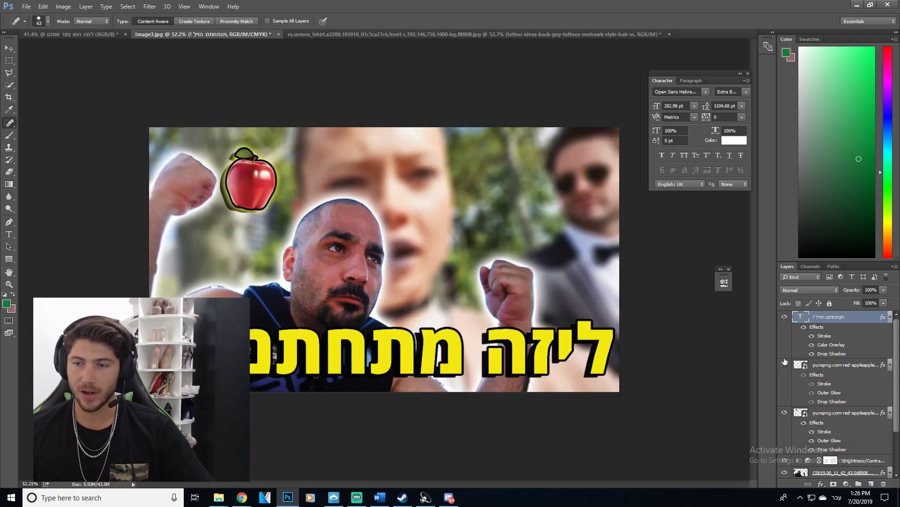
scroll(839, 408, down, 2)
click(864, 423)
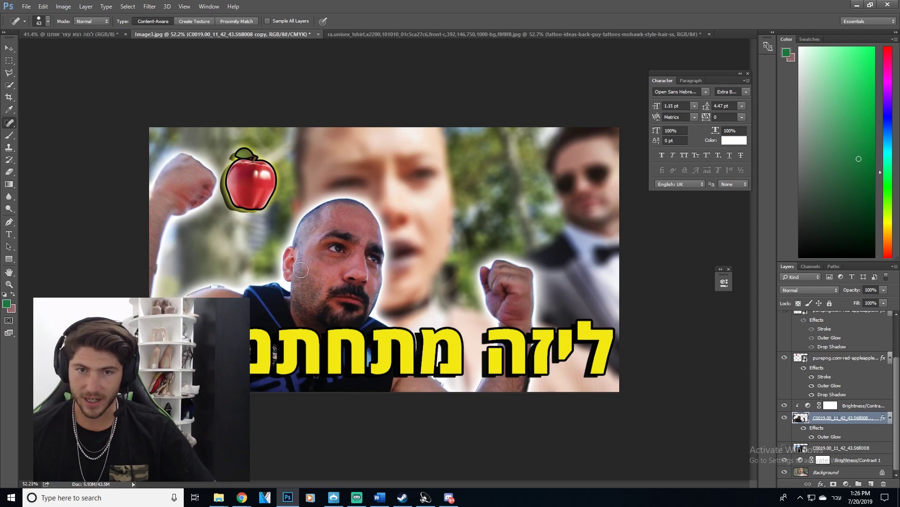
Heal away the dark stubble along the side and hairline of the bald man's head, undoing the stray last stroke.
drag(317, 277, 314, 286)
drag(284, 266, 287, 242)
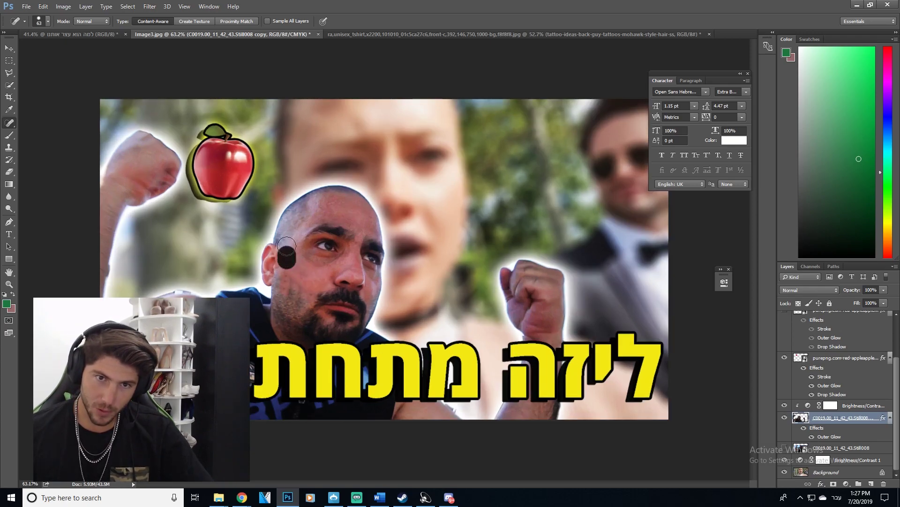
drag(288, 241, 314, 207)
drag(306, 207, 318, 201)
mouse_move(328, 198)
mouse_down()
mouse_move(352, 198)
mouse_move(303, 210)
mouse_move(291, 227)
mouse_move(343, 227)
mouse_move(352, 233)
mouse_move(329, 225)
mouse_move(375, 242)
mouse_move(395, 228)
mouse_move(389, 256)
mouse_up()
key(ctrl+z)
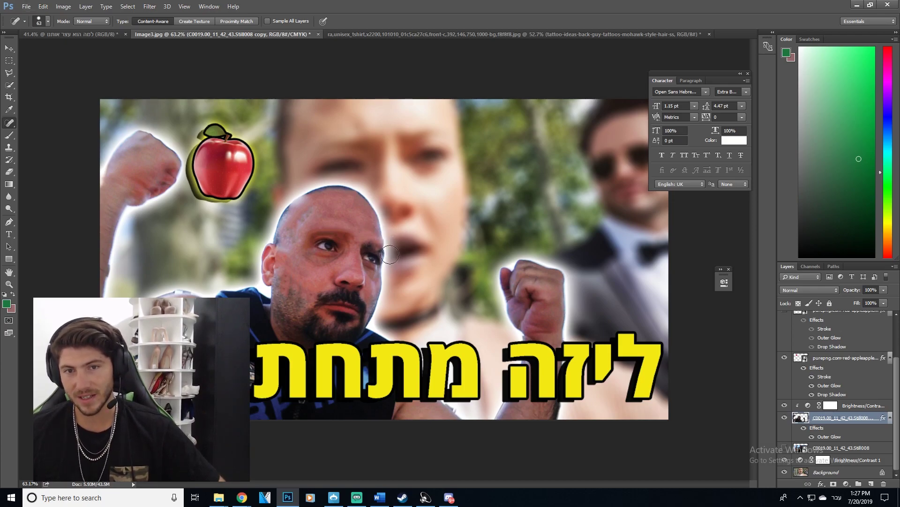
Reduce the healing brush size to 25 and remove the moustache and part of the beard from the bald man's face.
click(48, 21)
drag(33, 45, 26, 45)
click(313, 271)
mouse_move(297, 279)
mouse_down()
mouse_move(301, 307)
mouse_move(352, 294)
mouse_move(365, 309)
mouse_move(317, 309)
mouse_up()
scroll(340, 242, down, 2)
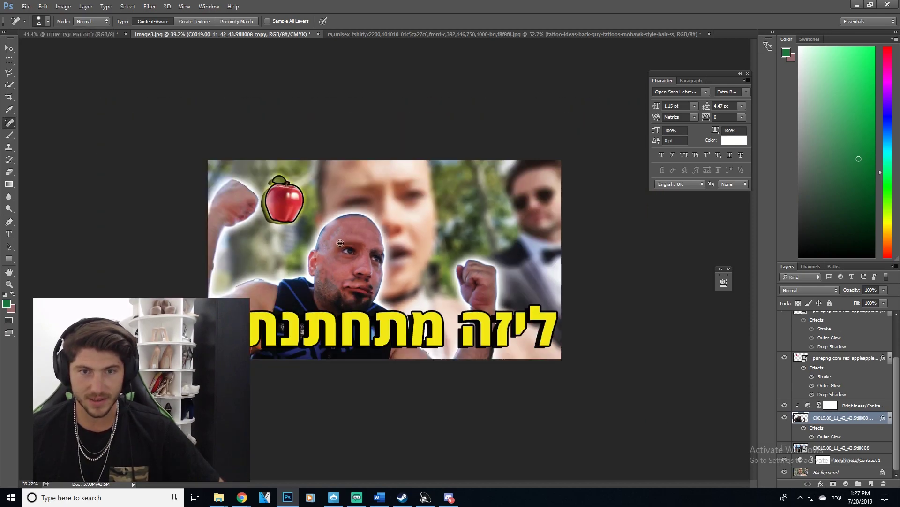
Hide the layer with the bald man's cutout in Image3.jpg.
scroll(340, 243, up, 1)
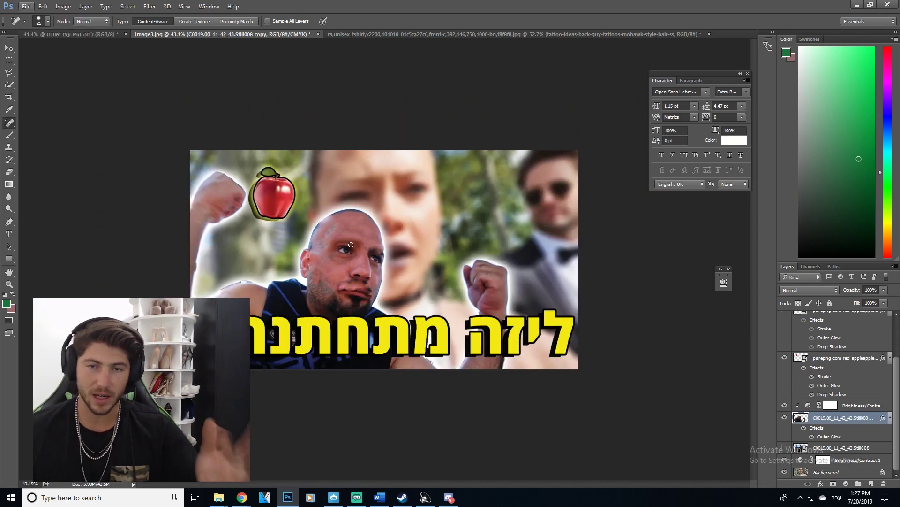
click(784, 417)
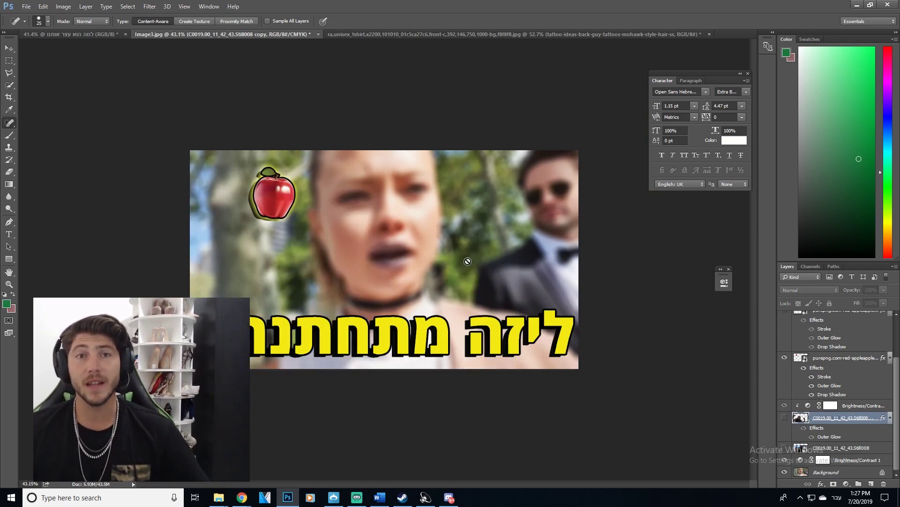
scroll(467, 261, down, 1)
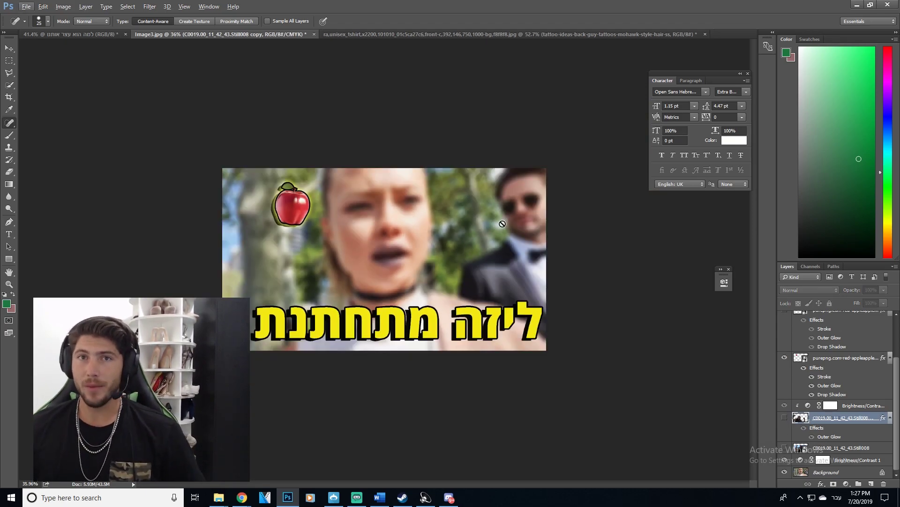